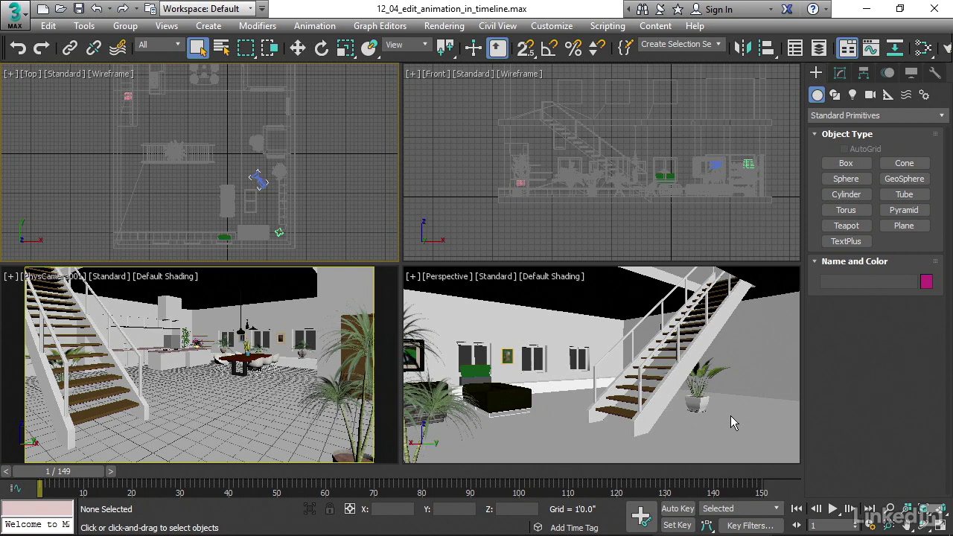
# Step: Restrict the Key Filters to Rotation only, turning off Position
pyautogui.click(750, 525)
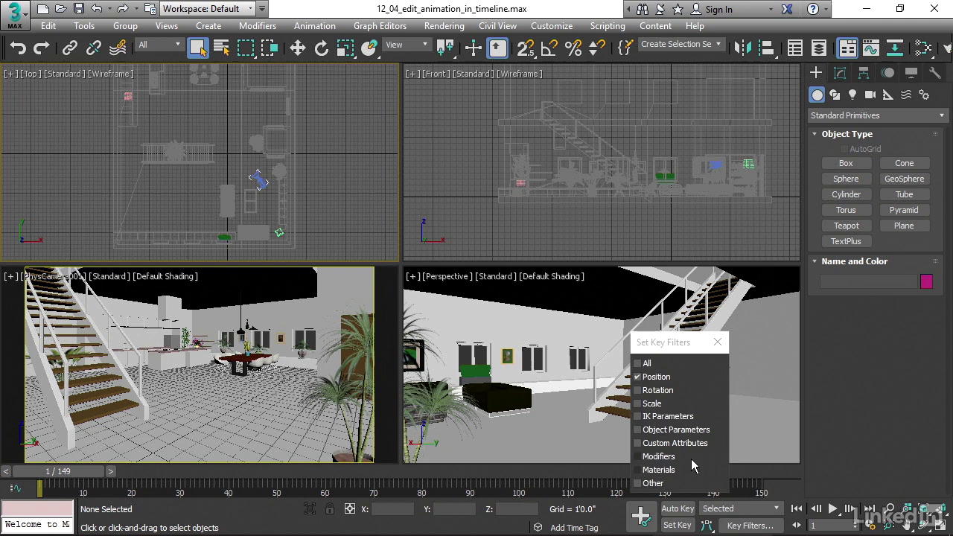
pyautogui.click(637, 378)
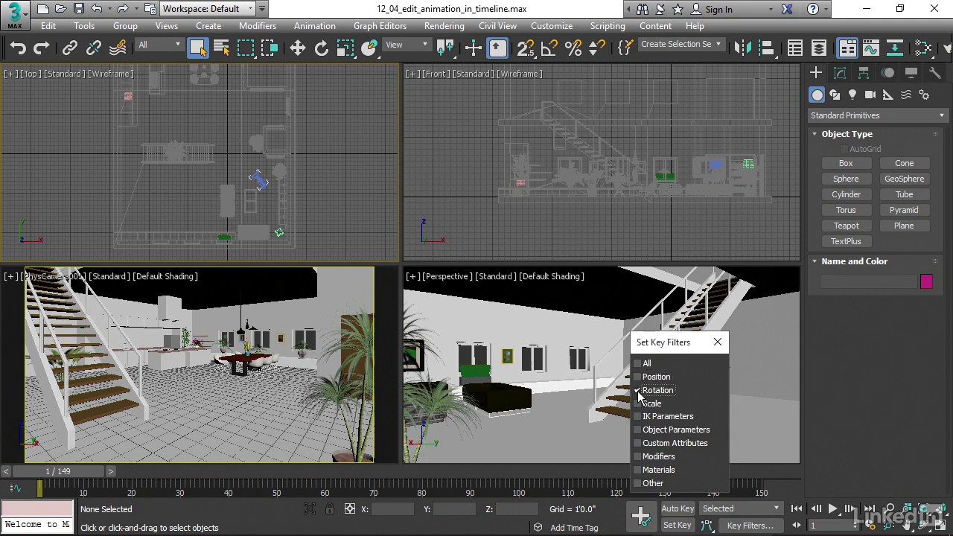
pyautogui.click(717, 342)
# Step: In Set Key mode, key PhysCamera001 at frame 90, then advance to frame 97
pyautogui.click(676, 524)
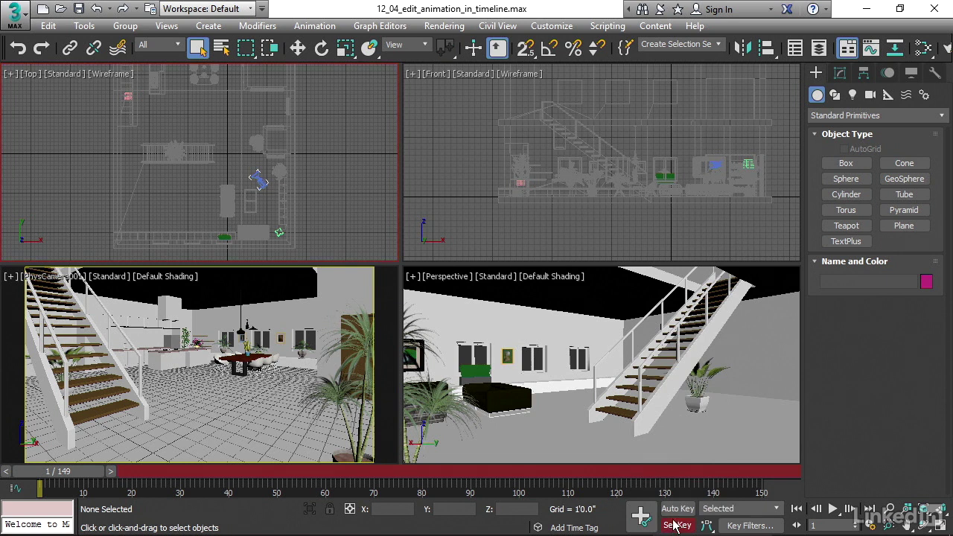
pyautogui.click(257, 179)
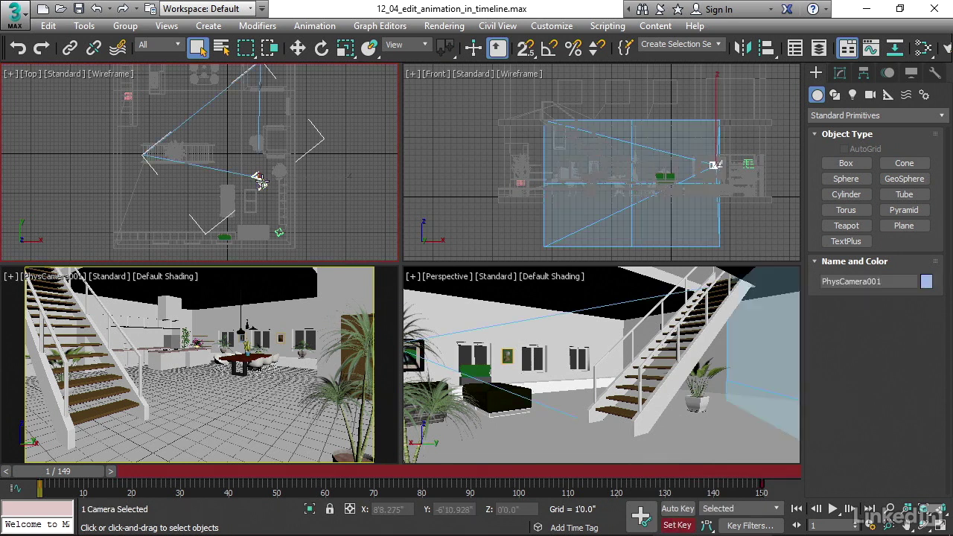
pyautogui.moveTo(86, 471); pyautogui.dragTo(482, 462)
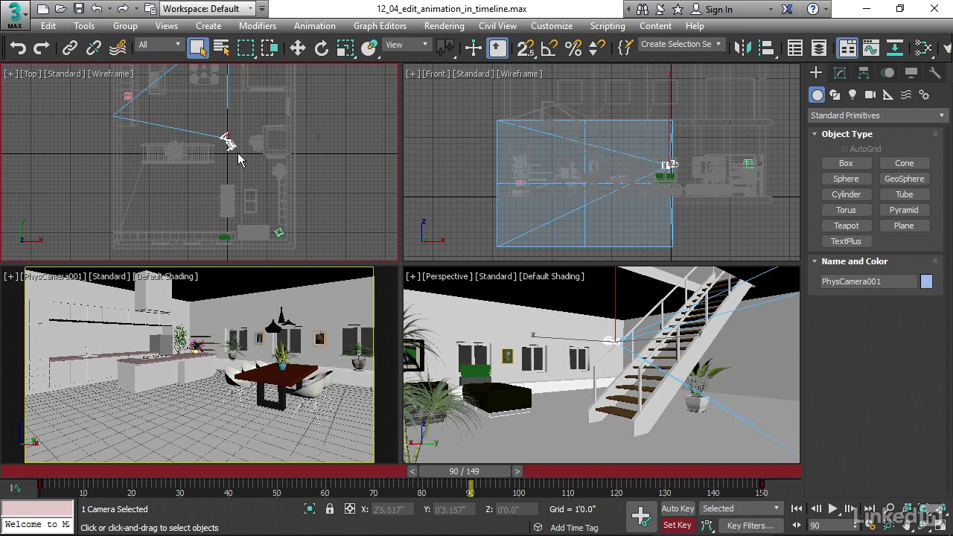
pyautogui.click(635, 514)
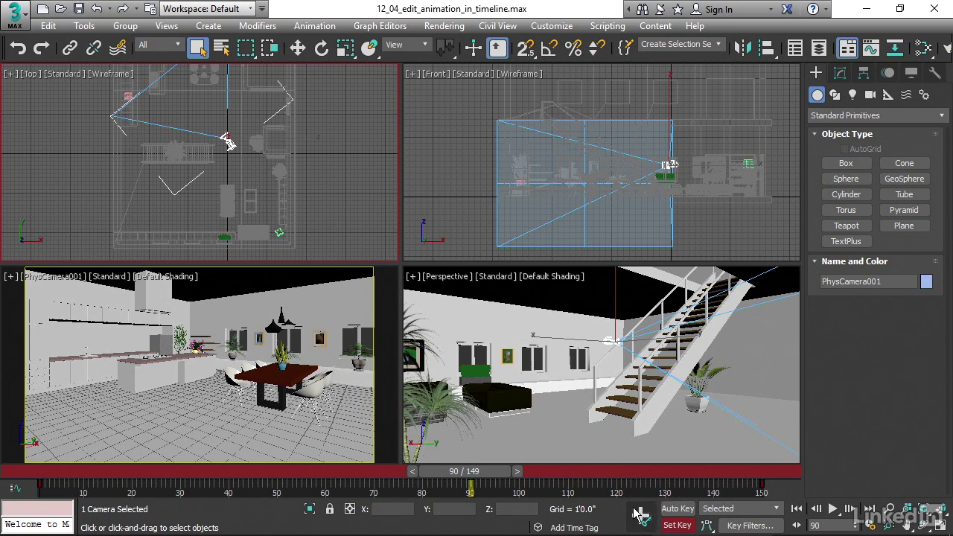
pyautogui.moveTo(461, 471); pyautogui.dragTo(496, 472)
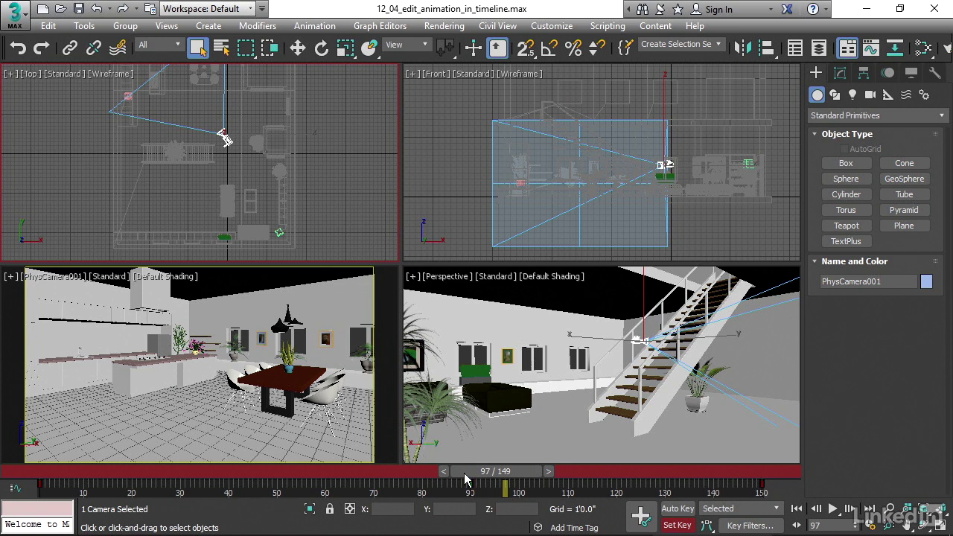
# Step: At frame 150, rotate PhysCamera001 in Gimbal coordinates toward the dining table and key it
pyautogui.moveTo(468, 476); pyautogui.dragTo(739, 493)
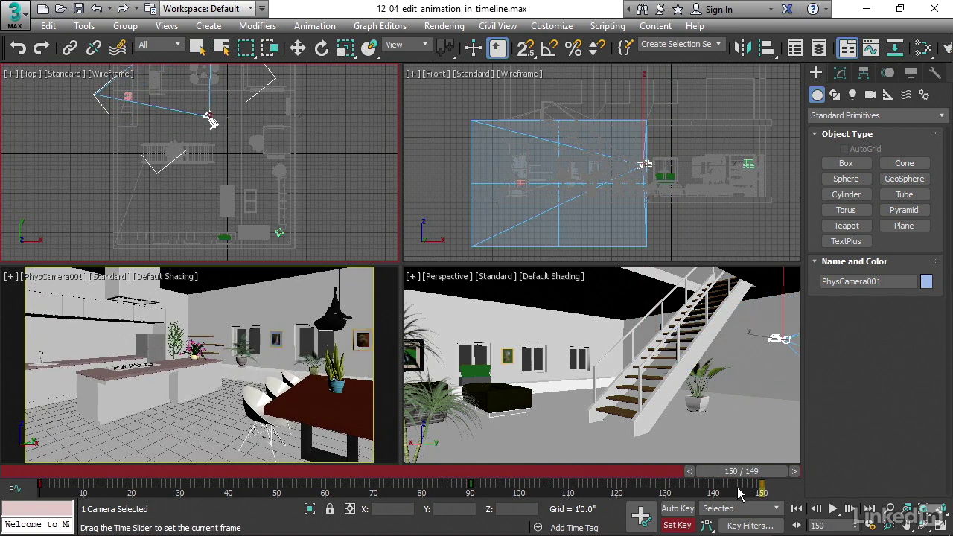
pyautogui.press('q')
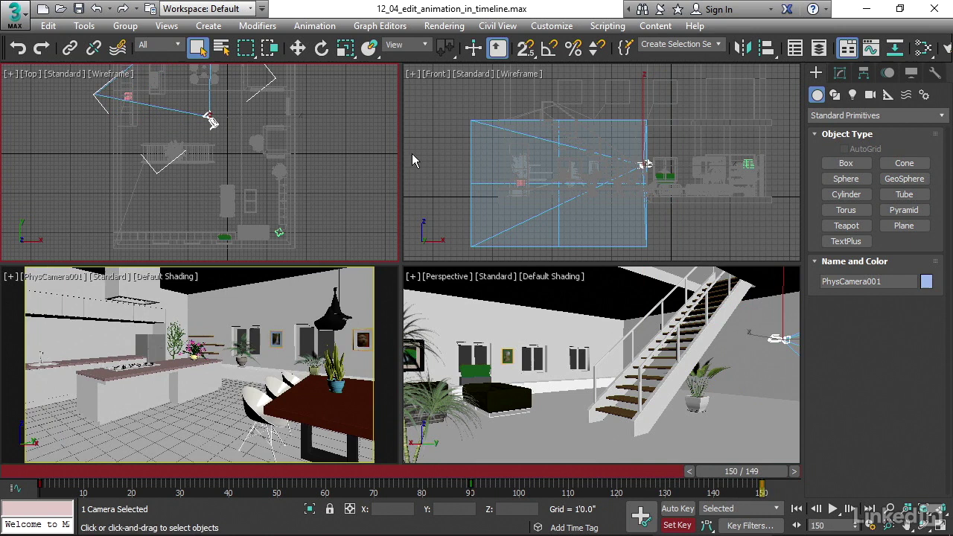
pyautogui.click(325, 50)
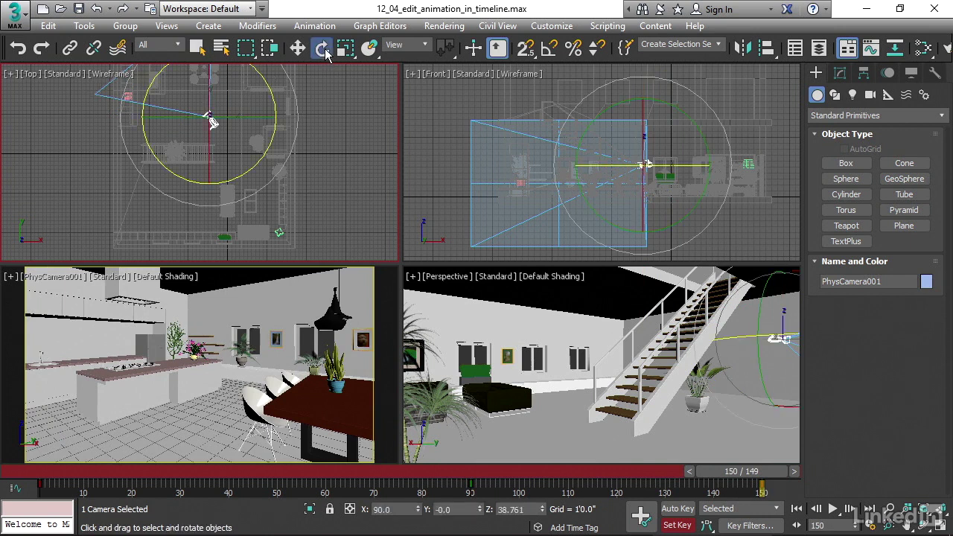
pyautogui.click(406, 45)
pyautogui.click(395, 107)
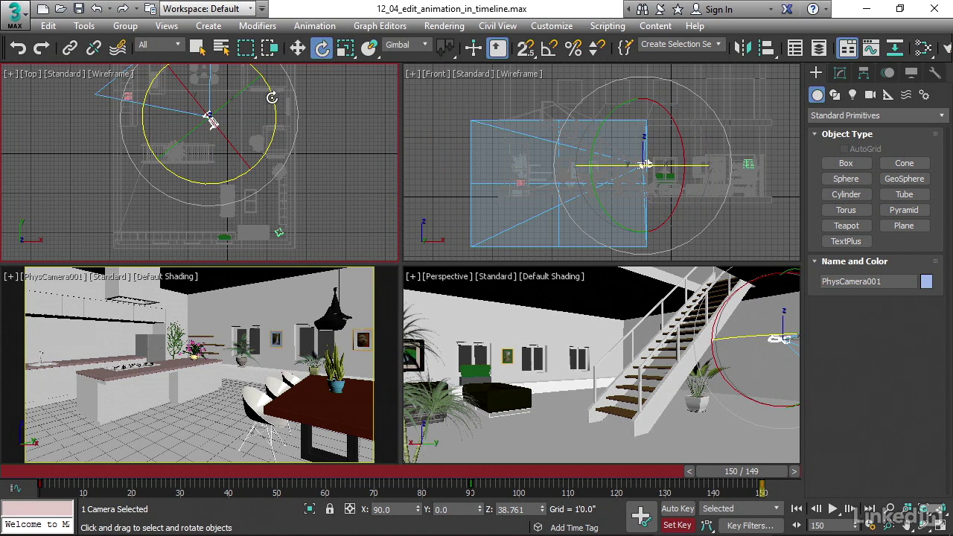
pyautogui.moveTo(271, 98); pyautogui.dragTo(291, 145)
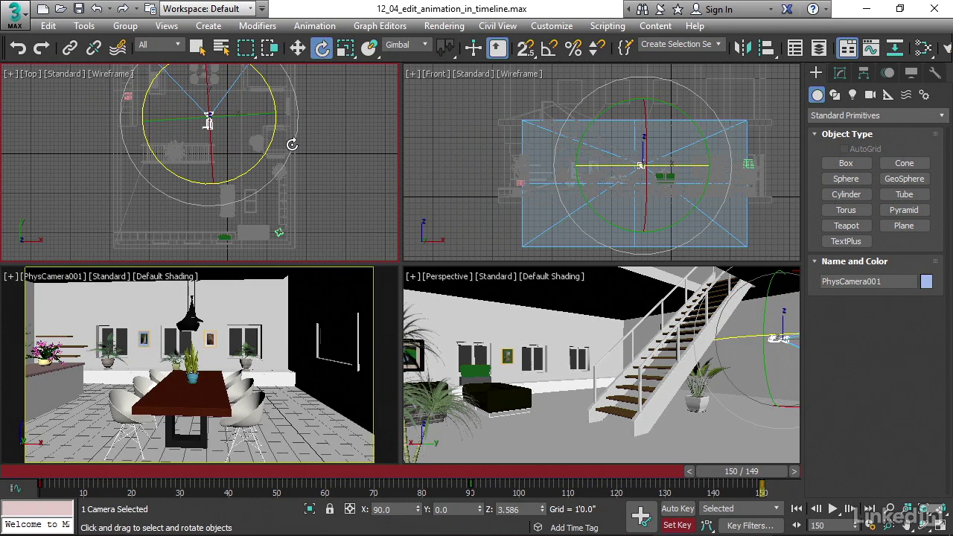
pyautogui.click(634, 514)
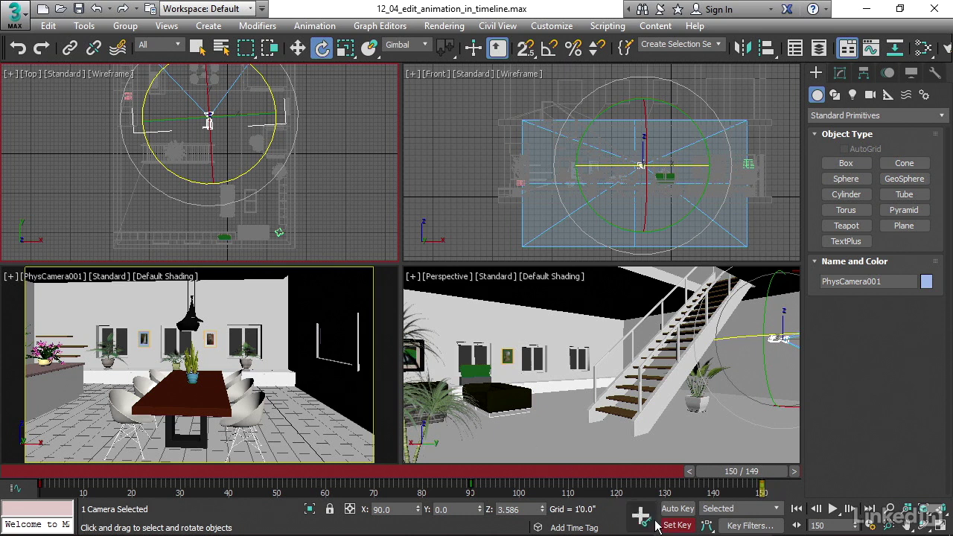
# Step: Turn off Set Key mode, return to frame 1, deselect the camera and play the pan
pyautogui.click(677, 525)
pyautogui.click(795, 509)
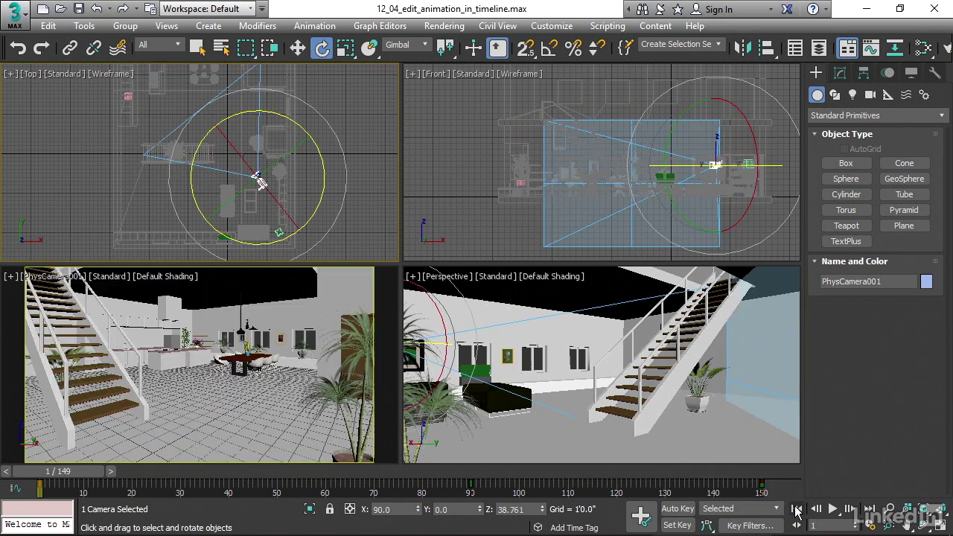
pyautogui.rightClick(384, 300)
pyautogui.click(383, 299)
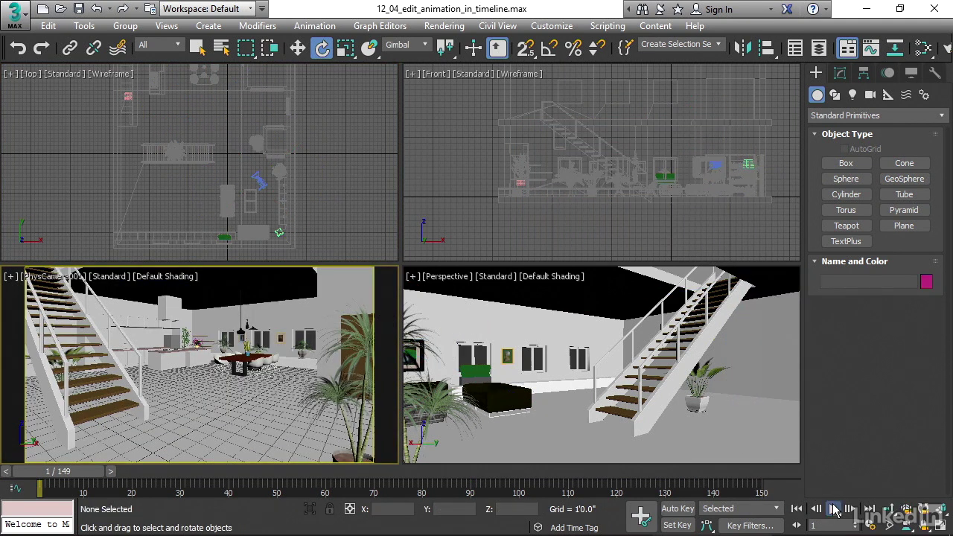
pyautogui.click(832, 508)
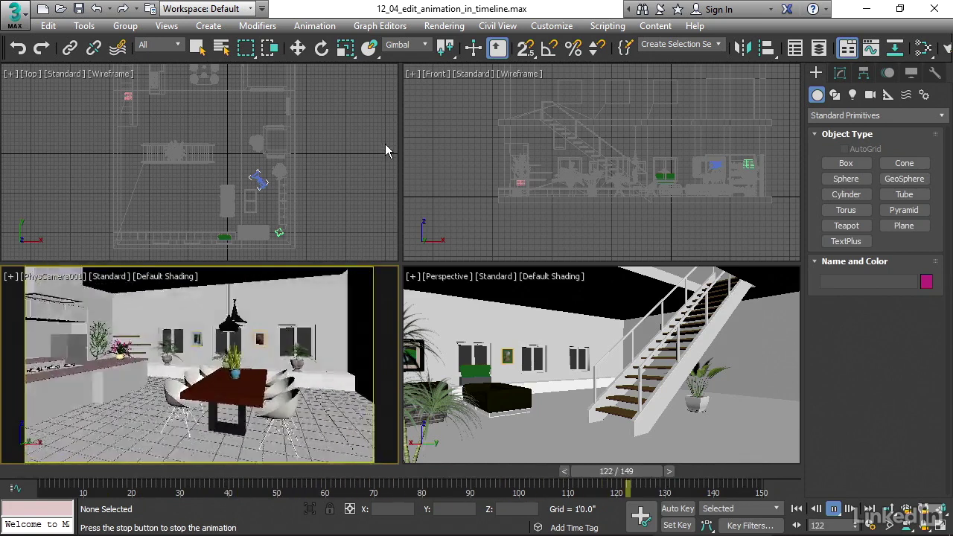
# Step: Stop playback, select PhysCamera001 for rotating, and move to frame 29
pyautogui.click(833, 509)
pyautogui.press('e')
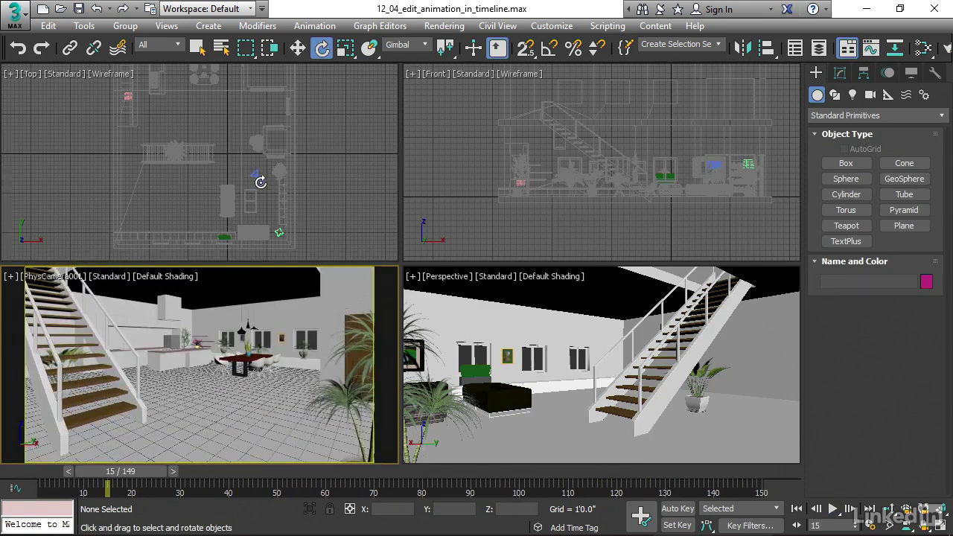
pyautogui.click(258, 179)
pyautogui.moveTo(114, 471); pyautogui.dragTo(177, 472)
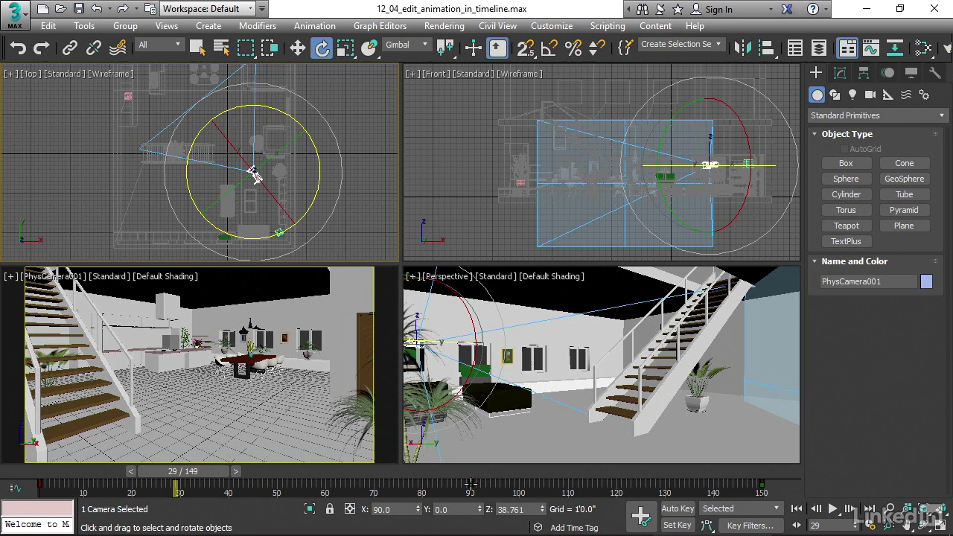
# Step: Drag the camera's frame 90 key to frame 40 and replay from the start
pyautogui.moveTo(471, 484); pyautogui.dragTo(228, 492)
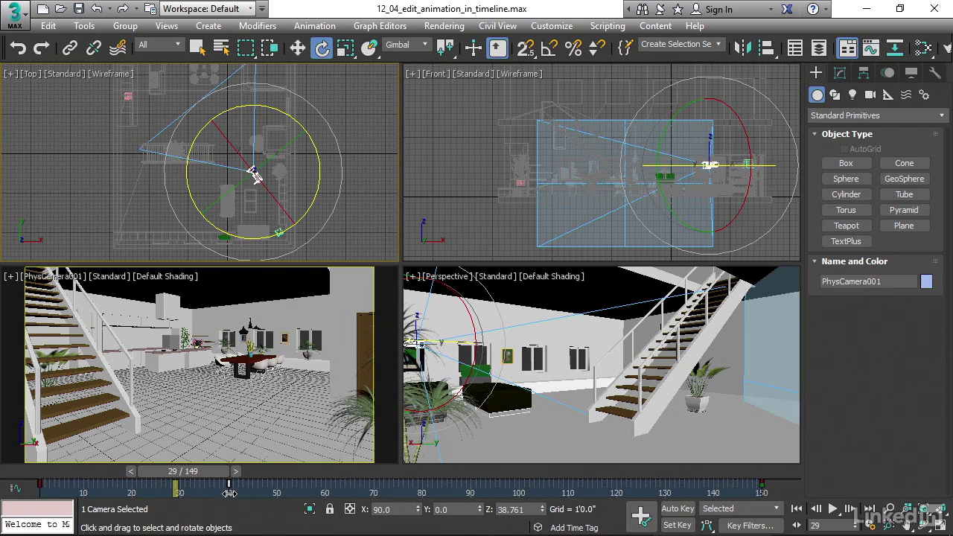
pyautogui.click(796, 509)
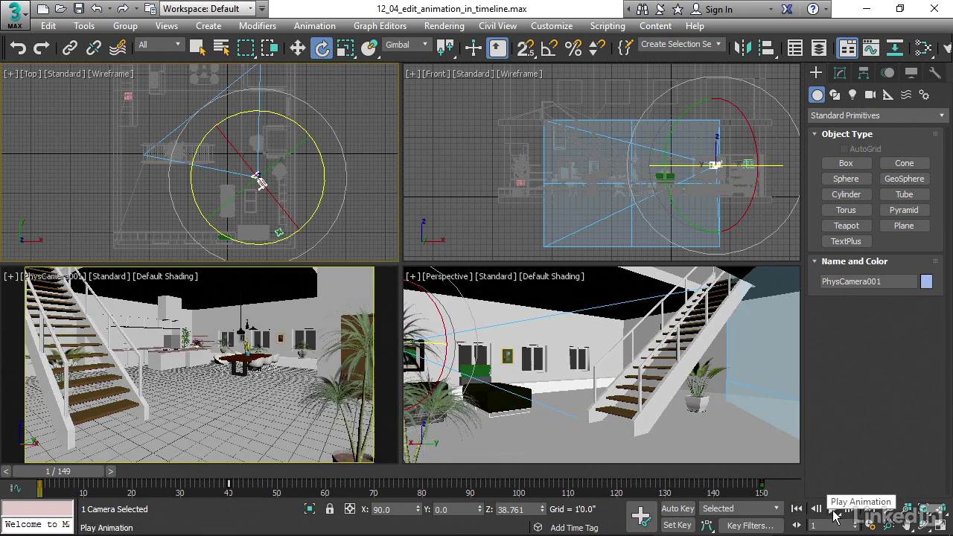
pyautogui.click(832, 508)
pyautogui.press('Escape')
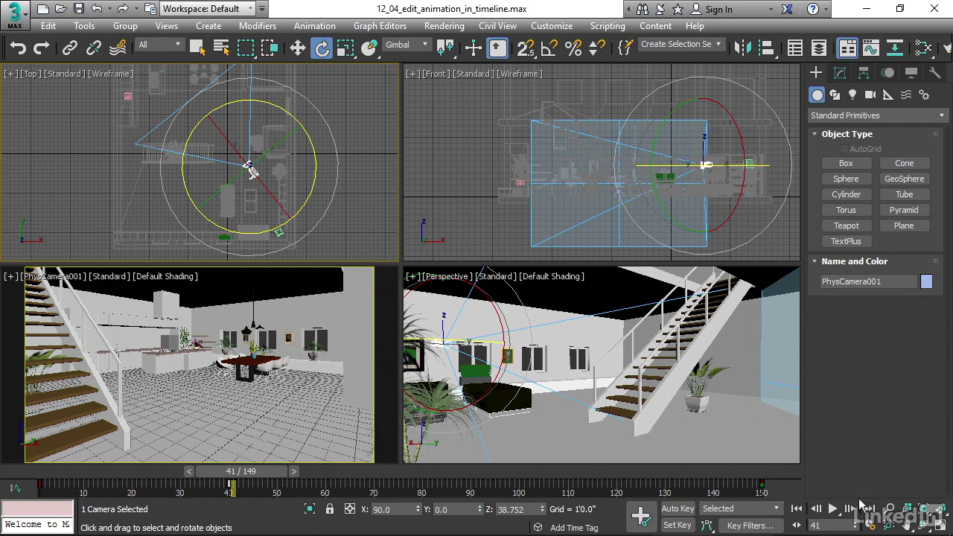
# Step: Review the Time Configuration settings, accept them, and replay the animation from frame 1
pyautogui.click(866, 522)
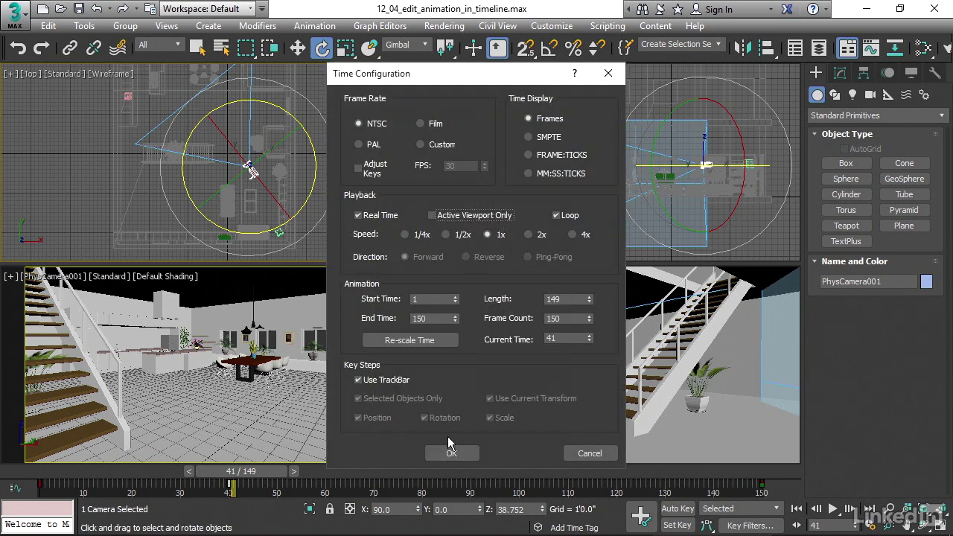
pyautogui.click(450, 456)
pyautogui.click(797, 508)
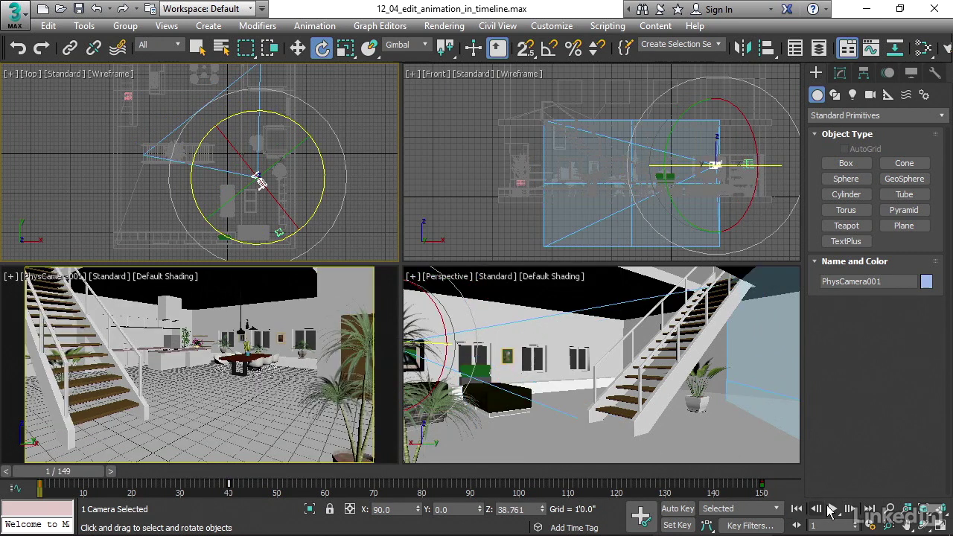
pyautogui.click(834, 508)
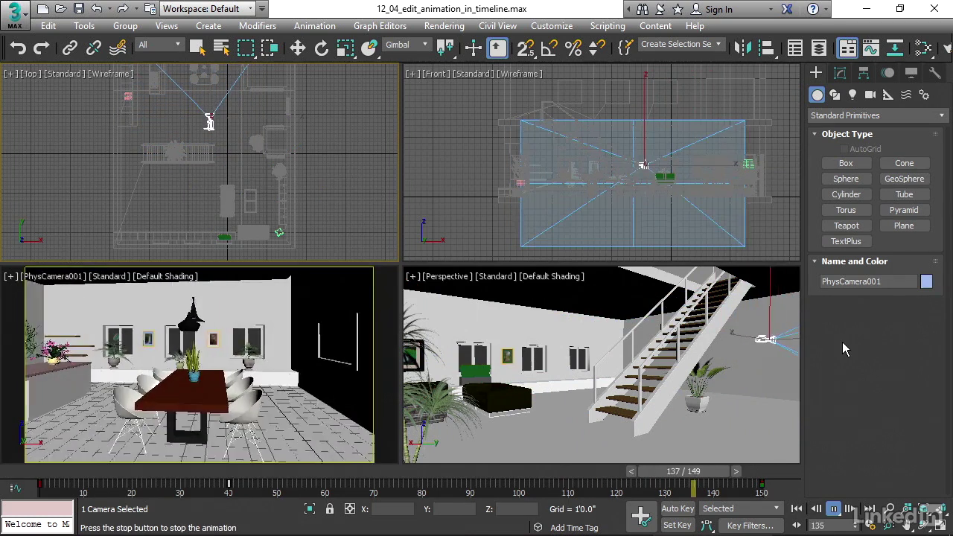
# Step: Stop playback, deselect the camera, and maximize the PhysCamera001 viewport with Alt+W
pyautogui.press('/')
pyautogui.press('e')
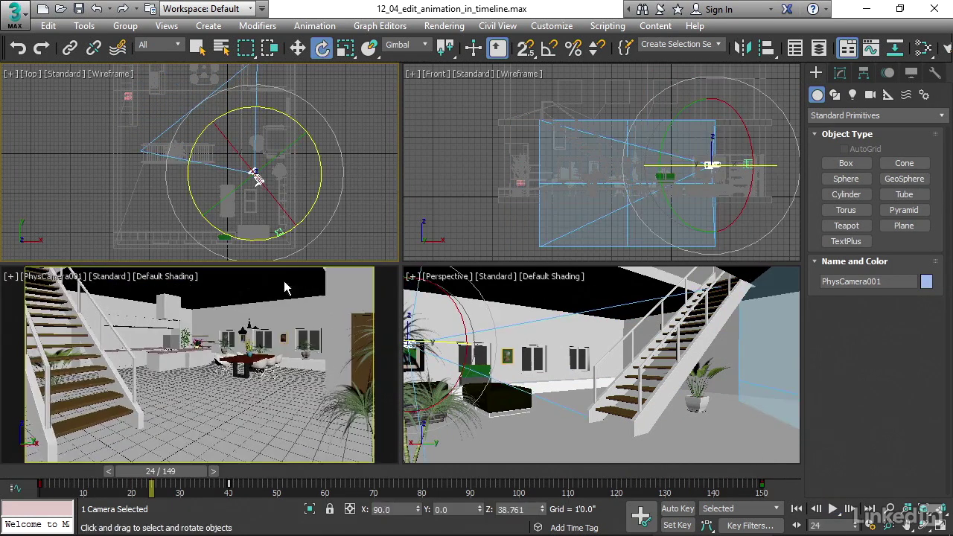
pyautogui.click(23, 328)
pyautogui.hotkey('alt', 'w')
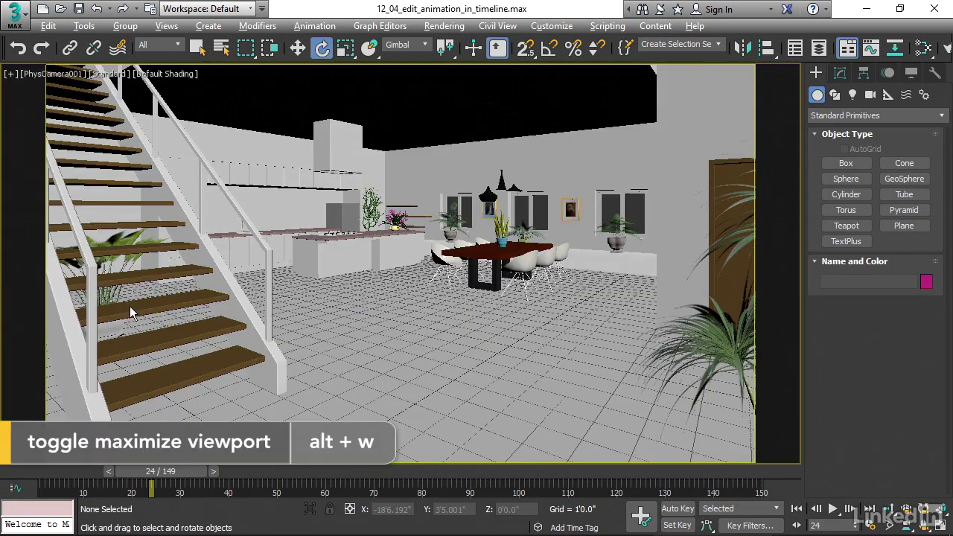
# Step: Play the camera animation from frame 1 and stop it at frame 5
pyautogui.click(796, 508)
pyautogui.click(834, 509)
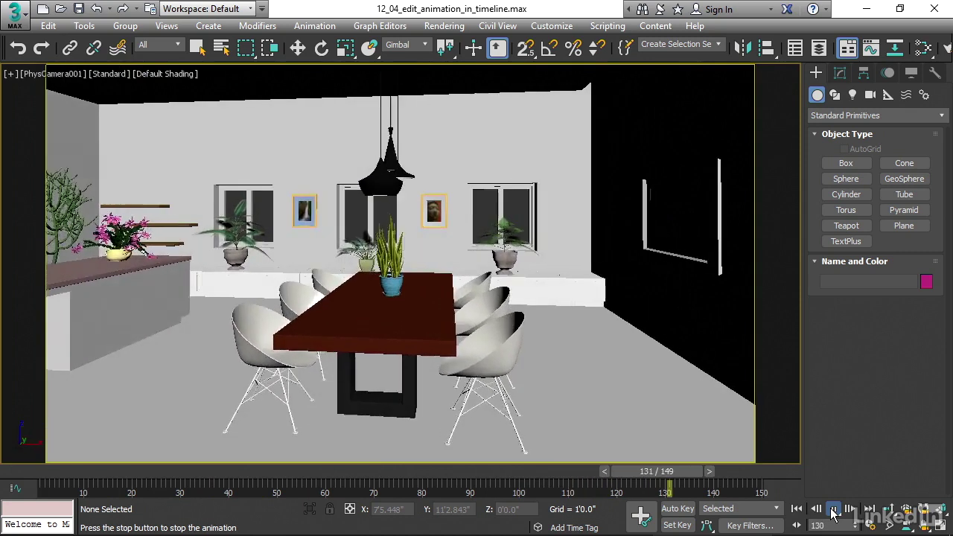
pyautogui.click(834, 510)
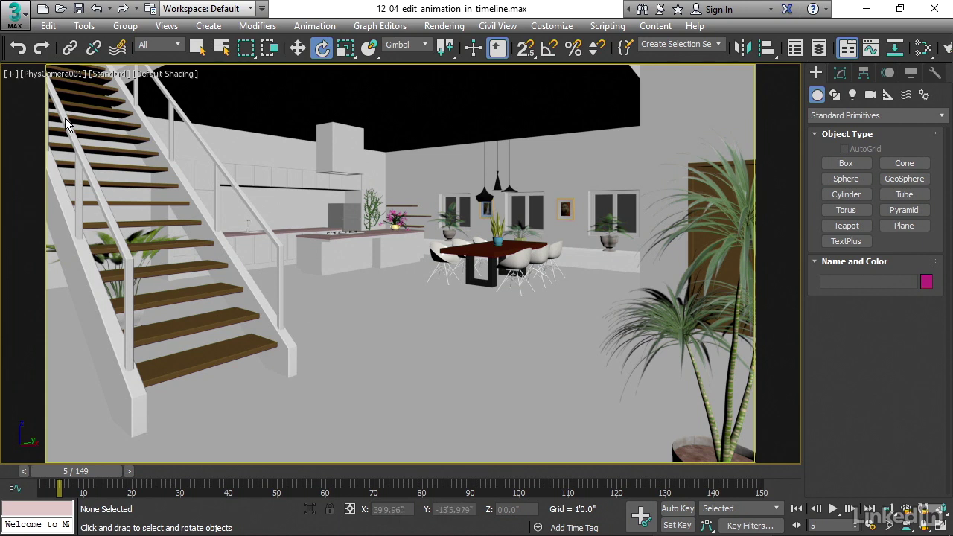
# Step: Select PhysCamera001 from its viewport label menu and drag its frame 40 key to frame 60
pyautogui.click(33, 77)
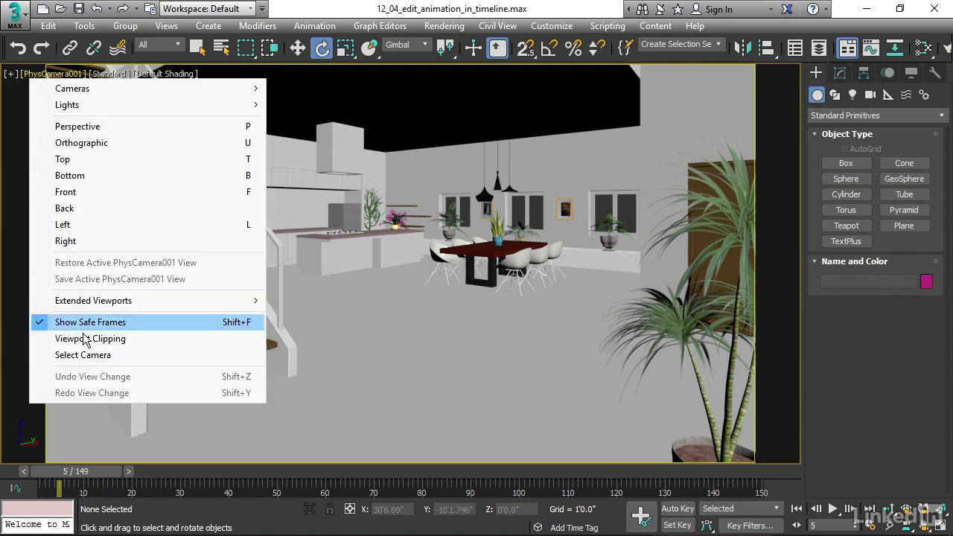
pyautogui.click(86, 355)
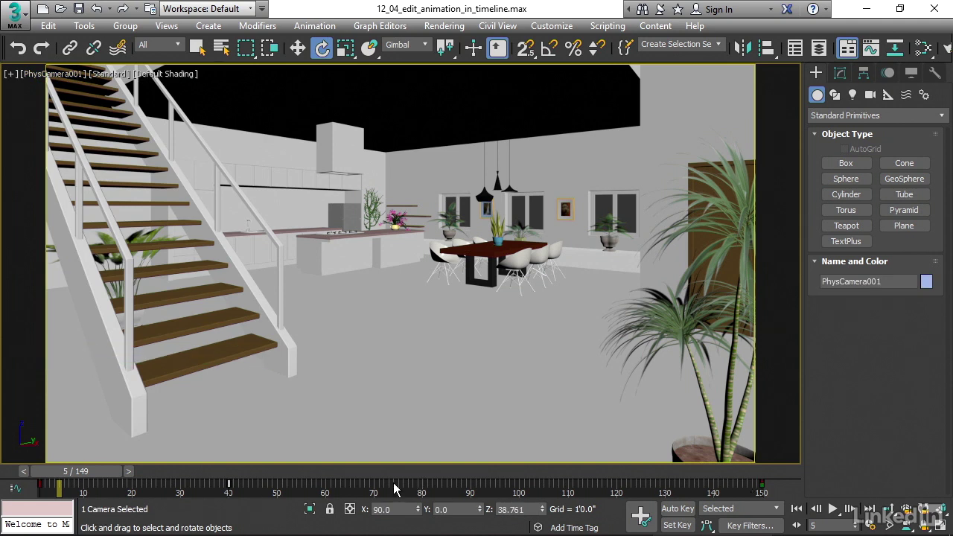
pyautogui.moveTo(230, 485); pyautogui.dragTo(326, 499)
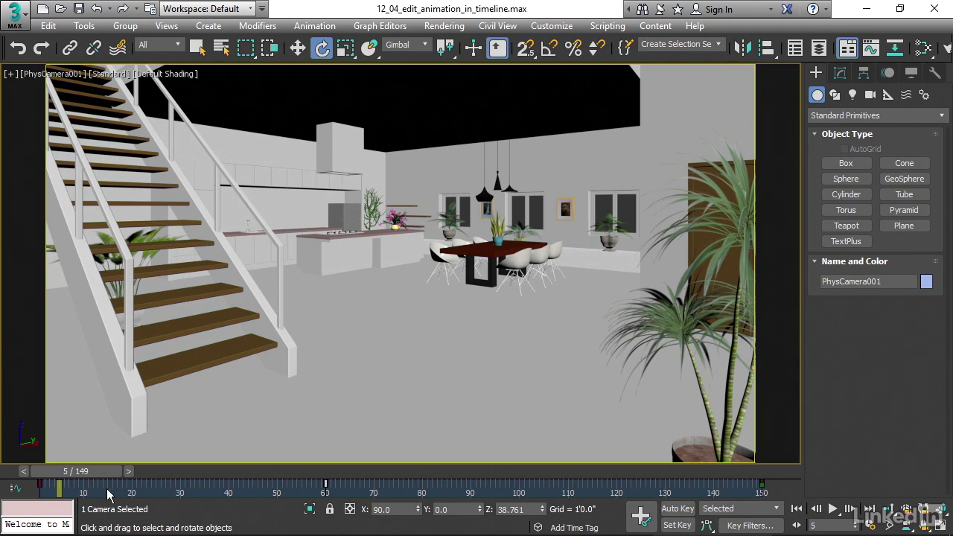
# Step: Turn on Show Selection Range from the track bar's Configure menu
pyautogui.rightClick(171, 493)
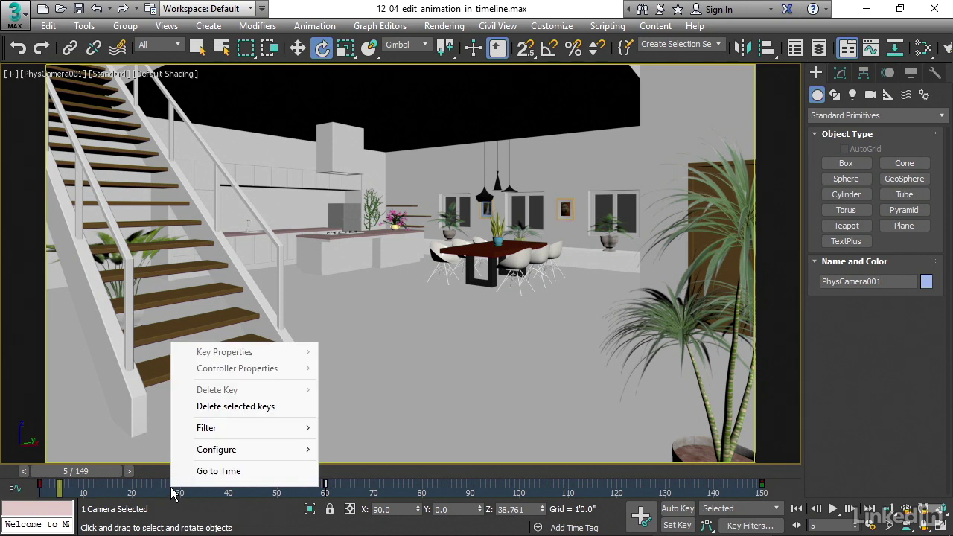
pyautogui.moveTo(218, 451)
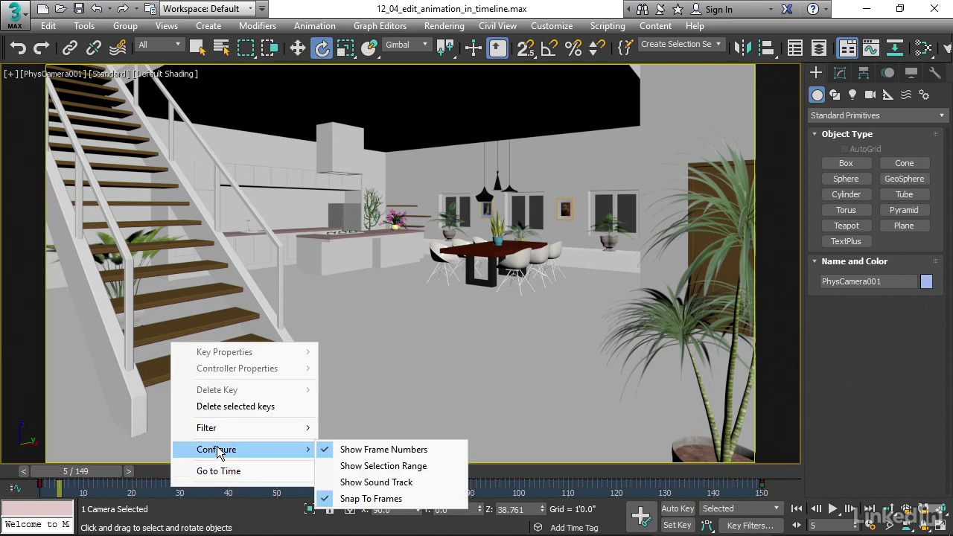
pyautogui.click(440, 466)
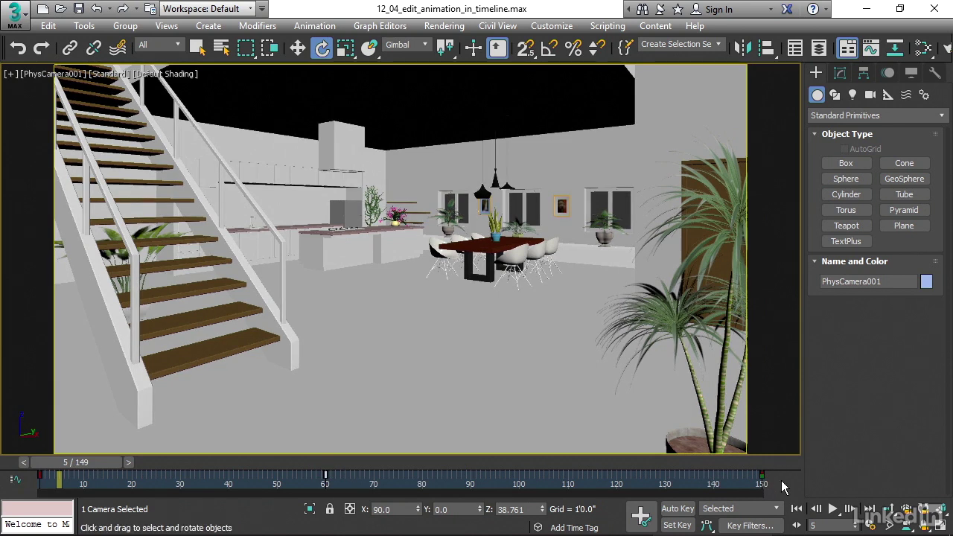
# Step: Drag across the track bar to select all camera keys, frames 0 to 150
pyautogui.moveTo(752, 484); pyautogui.dragTo(37, 509)
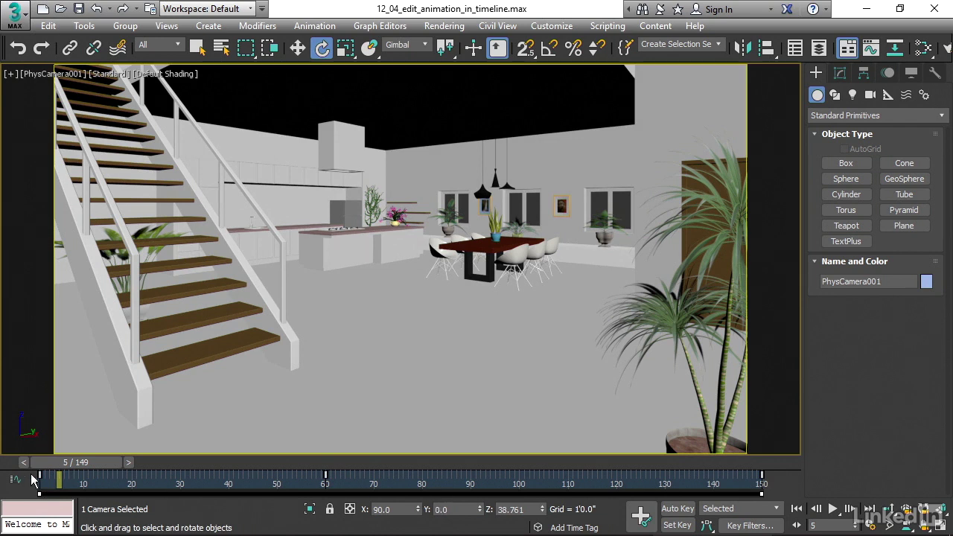
pyautogui.moveTo(34, 480); pyautogui.dragTo(372, 487)
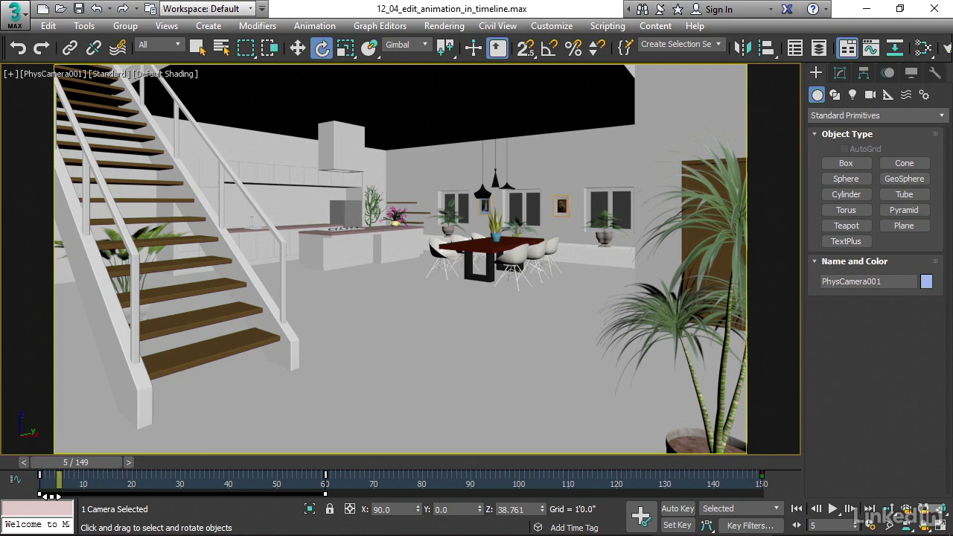
pyautogui.moveTo(29, 482); pyautogui.dragTo(783, 488)
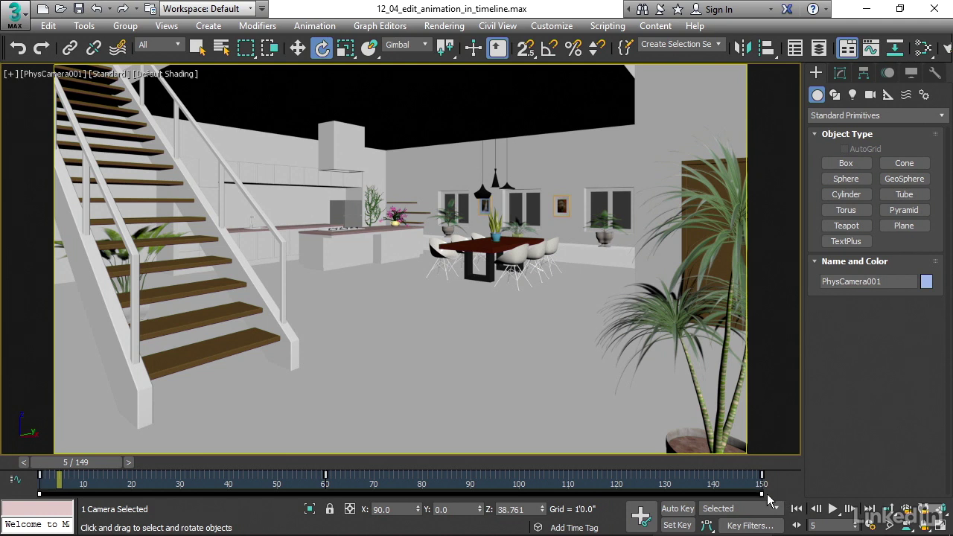
# Step: Scale the selected keys down to end near frame 60 and replay to check timing
pyautogui.moveTo(760, 494); pyautogui.dragTo(469, 503)
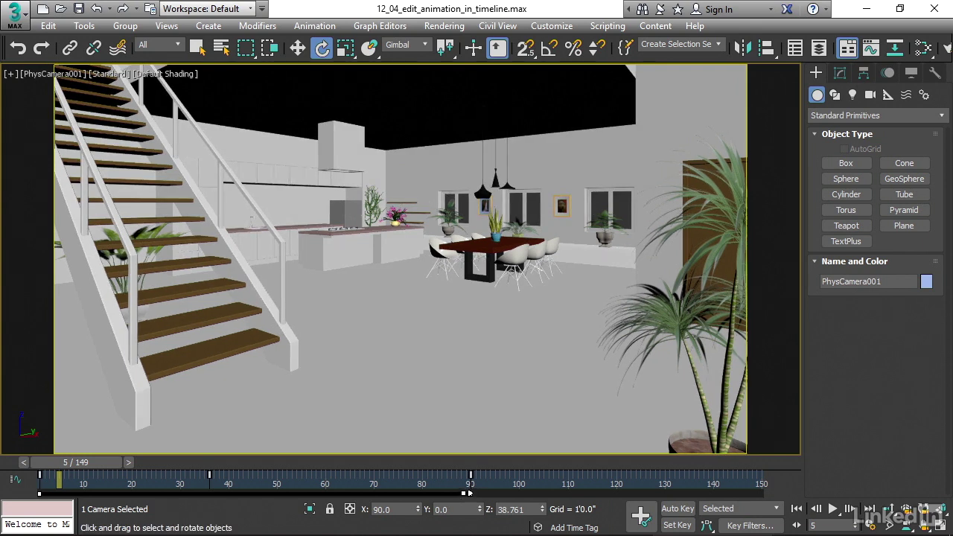
pyautogui.moveTo(470, 493); pyautogui.dragTo(325, 494)
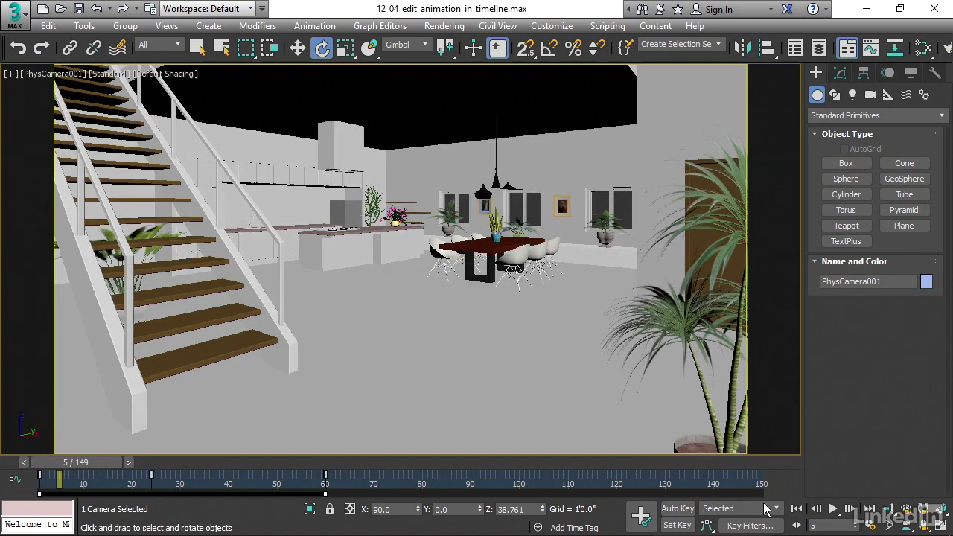
pyautogui.click(797, 508)
pyautogui.click(834, 509)
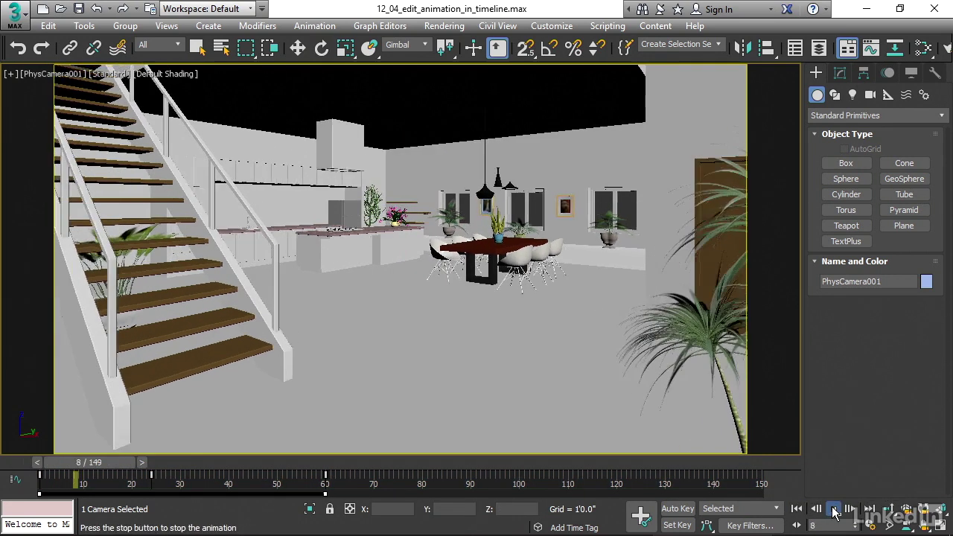
pyautogui.click(833, 510)
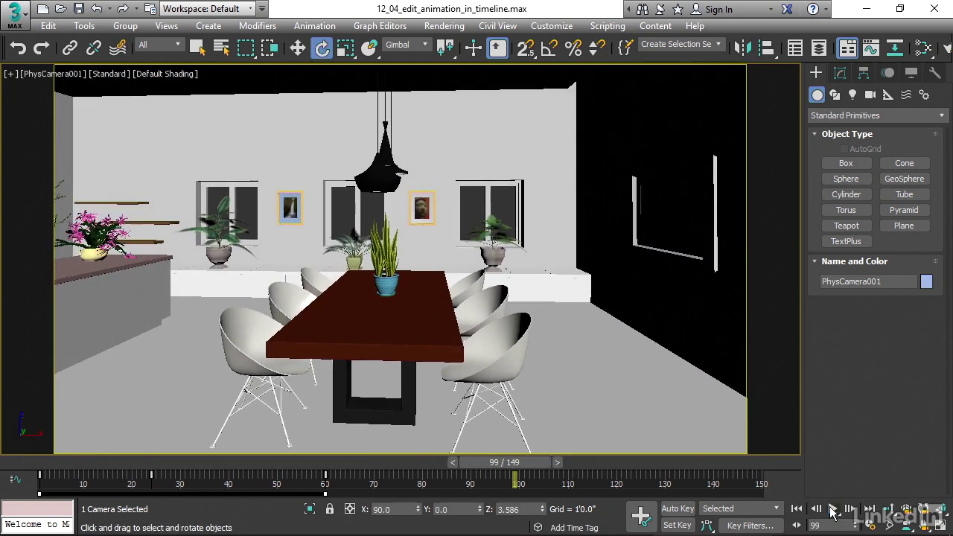
pyautogui.click(797, 509)
# Step: Stretch the keys to end at frame 90, then at 120, replaying the pan
pyautogui.press('e')
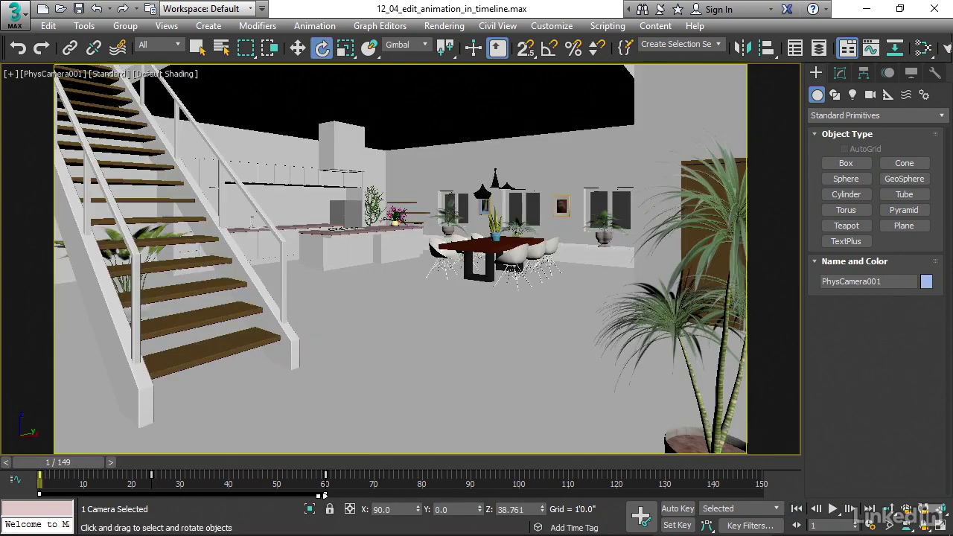
pyautogui.moveTo(324, 493); pyautogui.dragTo(464, 499)
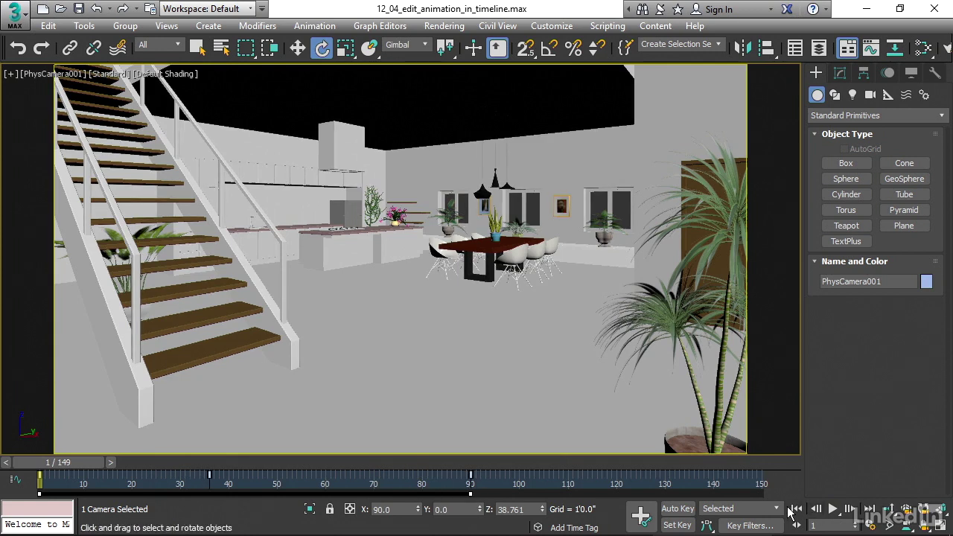
pyautogui.click(832, 509)
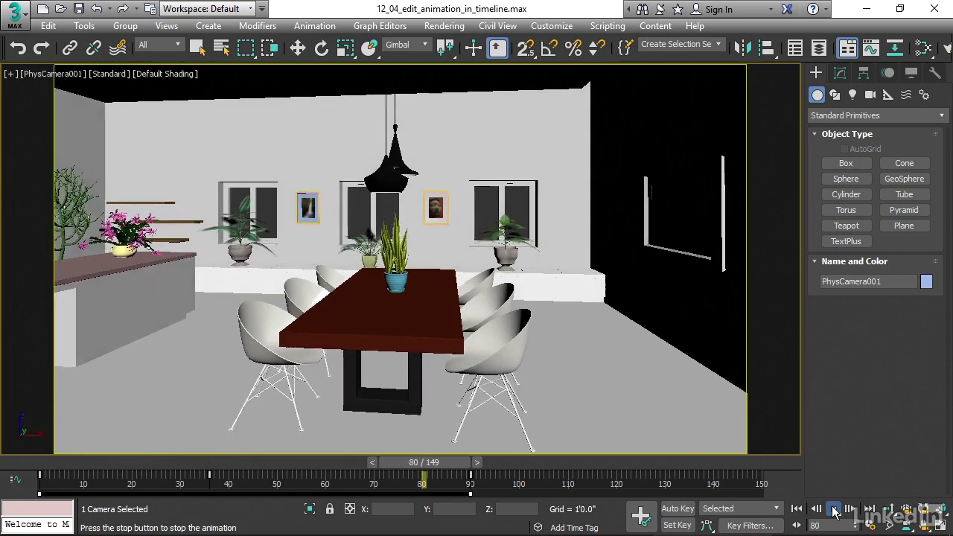
pyautogui.click(833, 511)
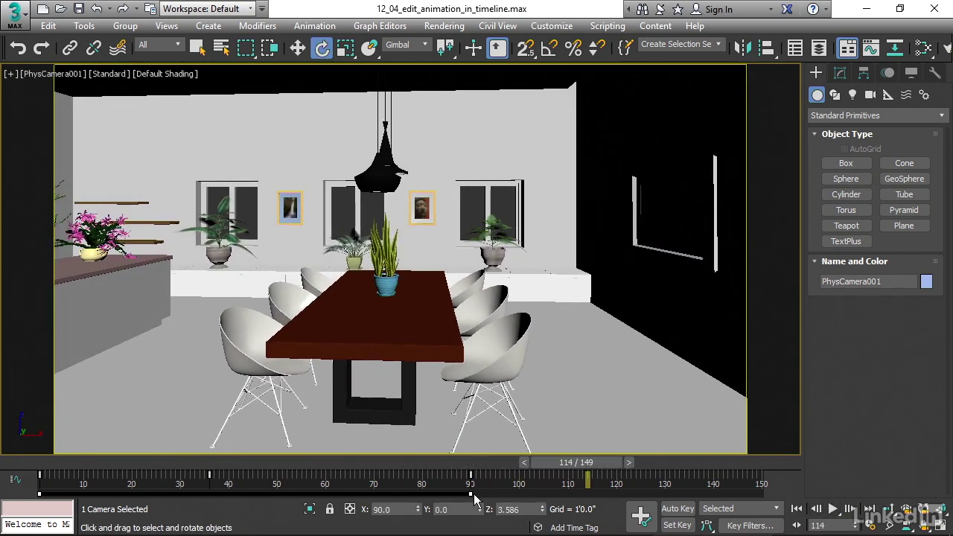
pyautogui.moveTo(473, 494); pyautogui.dragTo(616, 495)
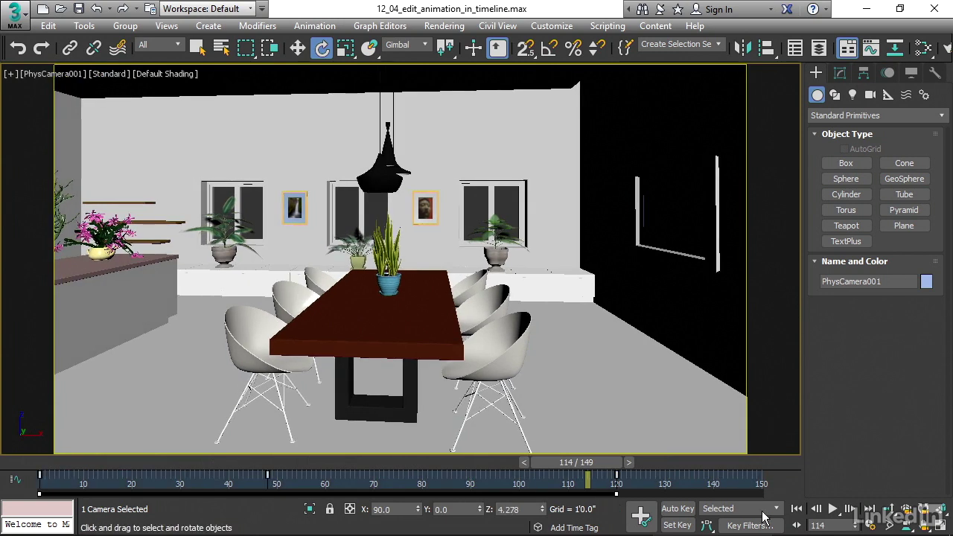
pyautogui.click(796, 509)
pyautogui.click(833, 510)
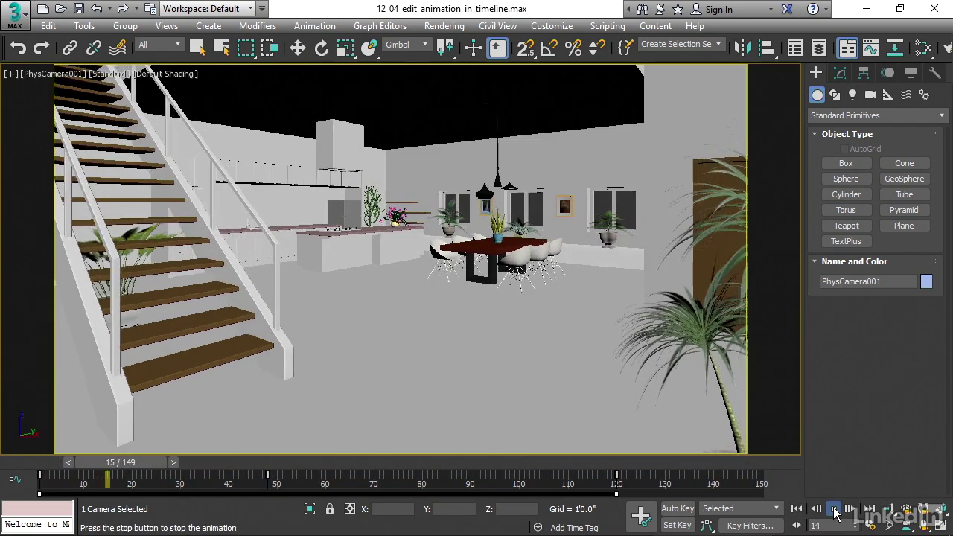